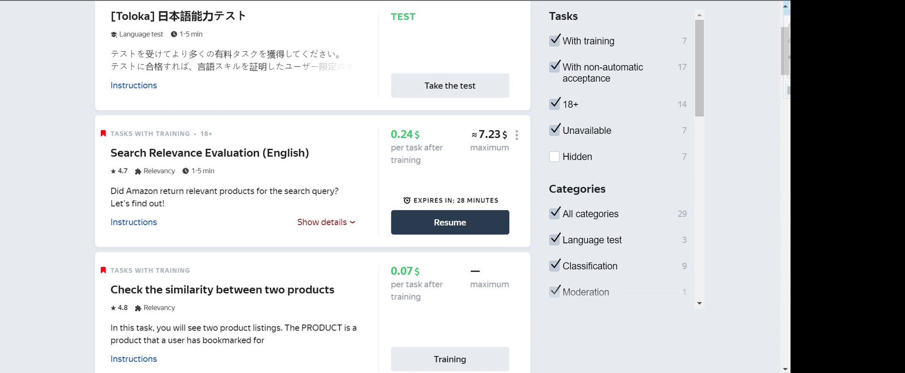
# Switch to the Search Relevance Evaluation task, rate the Tefal springform baking pan as Exact for the query "baker", and submit it
pyautogui.hotkey('ctrl', 'Tab')
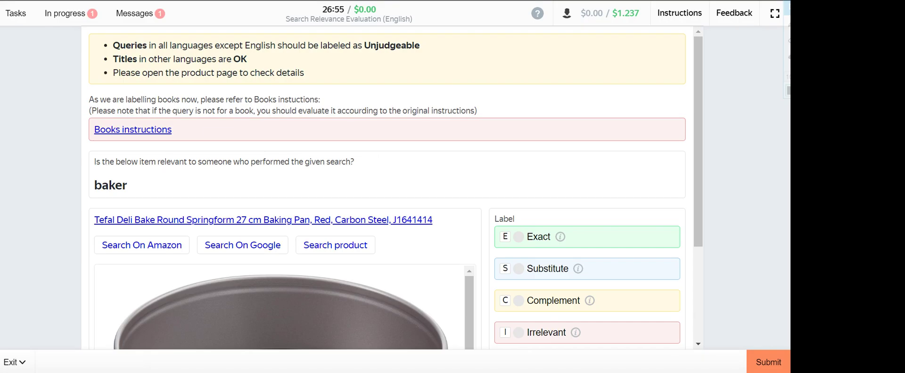
pyautogui.scroll(-3, 392, 189)
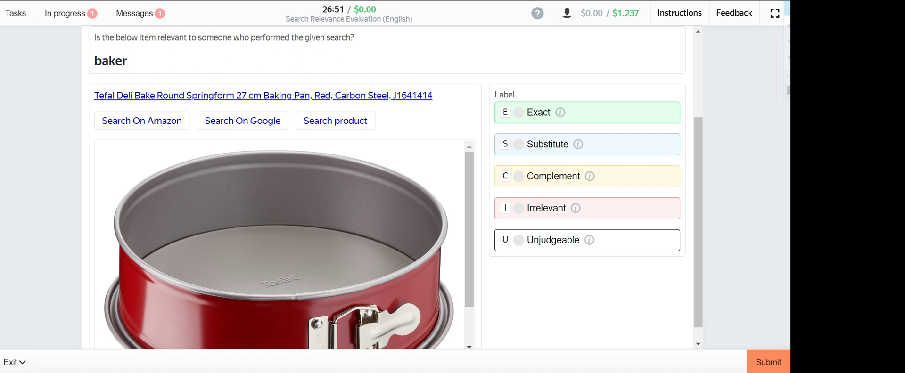
pyautogui.press('e')
pyautogui.click(764, 362)
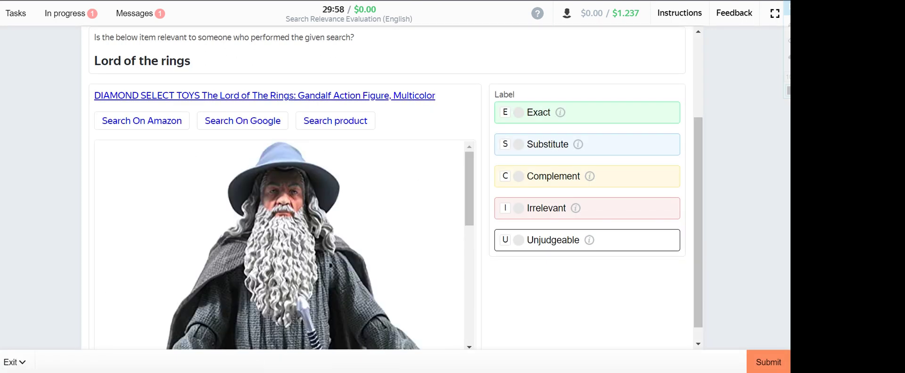
# Rate the Gandalf action figure as Substitute for the query "Lord of the rings", check its product page, and submit the answer
pyautogui.press('s')
pyautogui.click(341, 96)
pyautogui.click(763, 361)
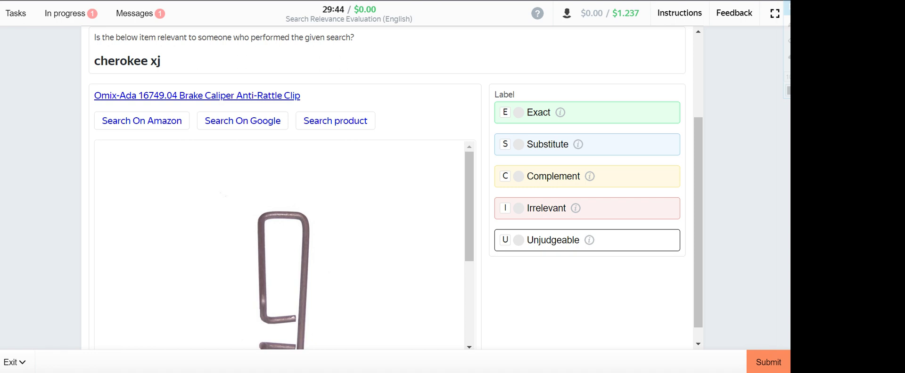
# Submit the brake caliper anti-rattle clip as Exact for "cherokee xj" and solve the captcha by selecting the pictured shapes in the requested order
pyautogui.click(492, 113)
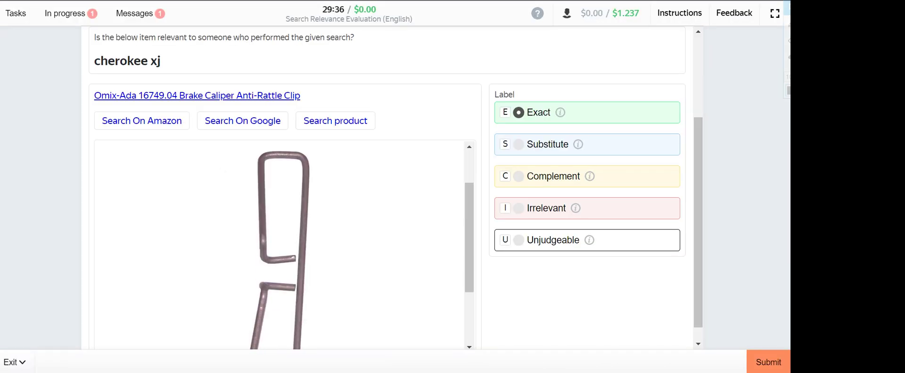
pyautogui.press('Return')
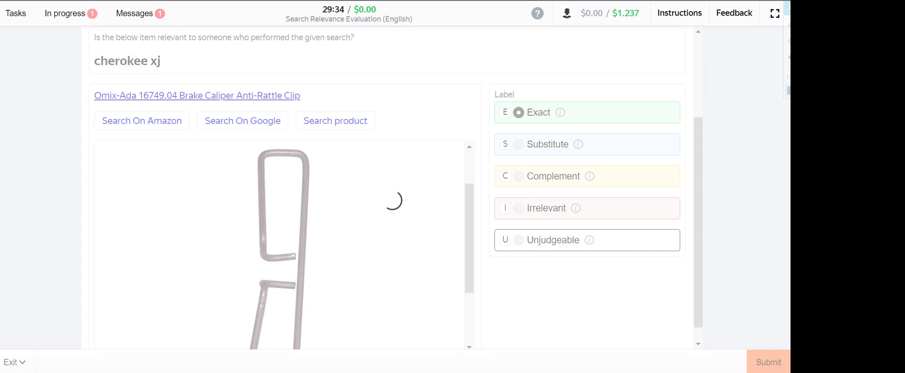
pyautogui.moveTo(517, 372)
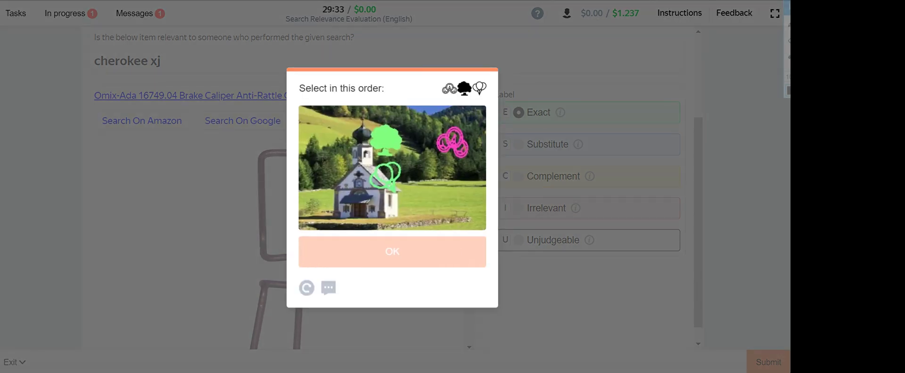
pyautogui.click(452, 139)
pyautogui.click(386, 139)
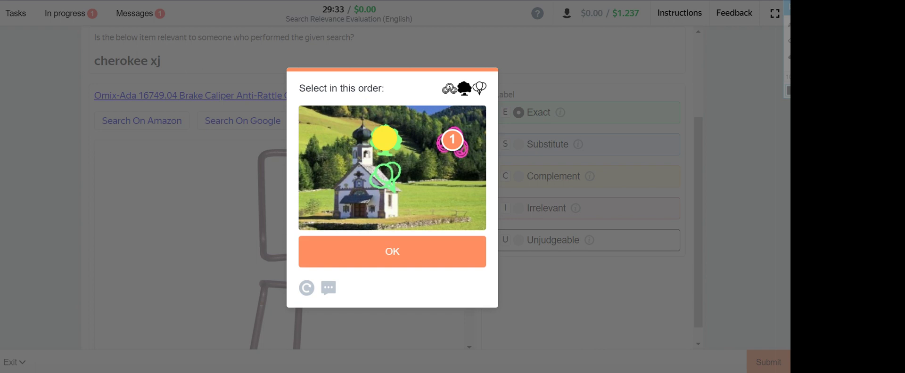
pyautogui.click(381, 178)
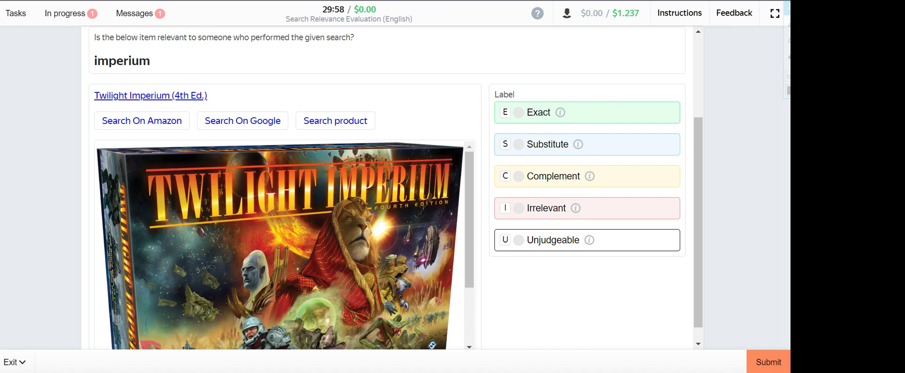
# Rate Twilight Imperium for "imperium" and the childhood memories book for "childhood and growing up" as Irrelevant, submitting both answers
pyautogui.press('i')
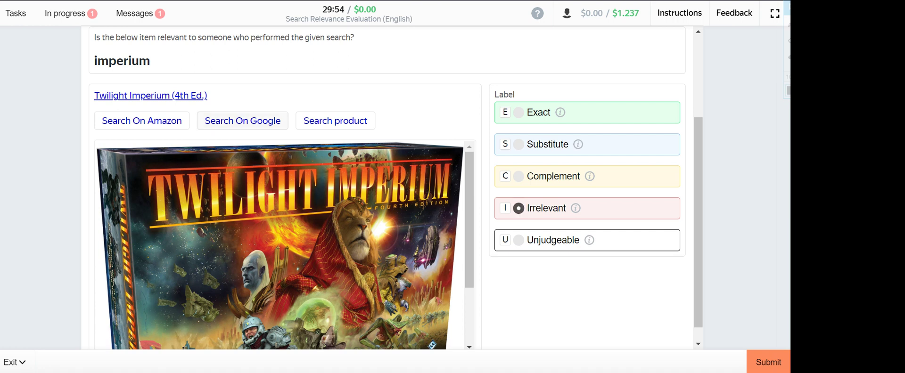
pyautogui.click(167, 94)
pyautogui.hotkey('ctrl', 'w')
pyautogui.click(769, 363)
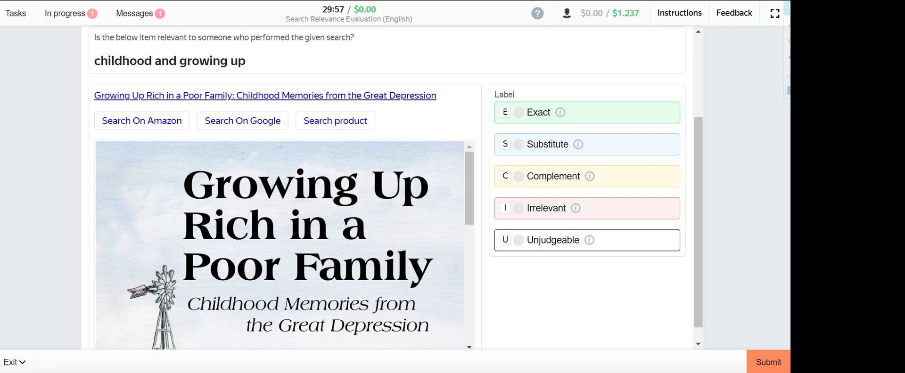
pyautogui.click(521, 208)
pyautogui.click(774, 362)
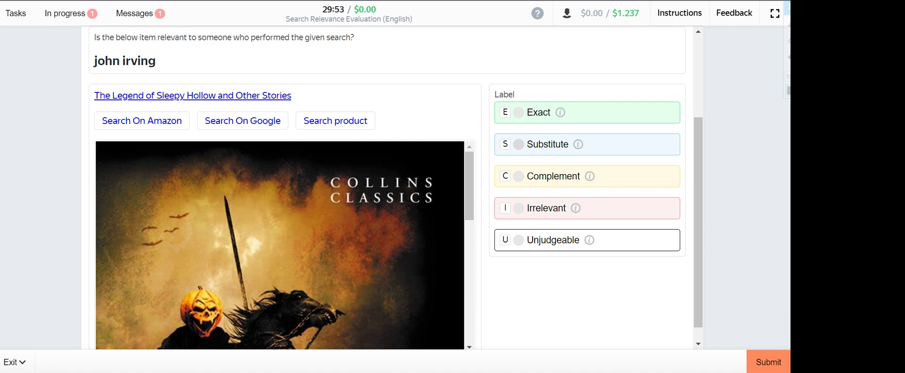
# Rate The Legend of Sleepy Hollow as Substitute for "john irving", check its cover and product page, and submit the answer
pyautogui.click(519, 143)
pyautogui.scroll(-5, 280, 245)
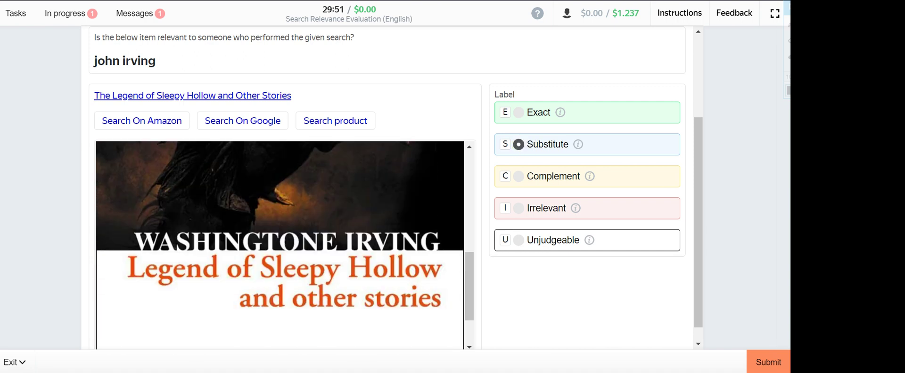
pyautogui.scroll(5, 280, 245)
pyautogui.click(202, 95)
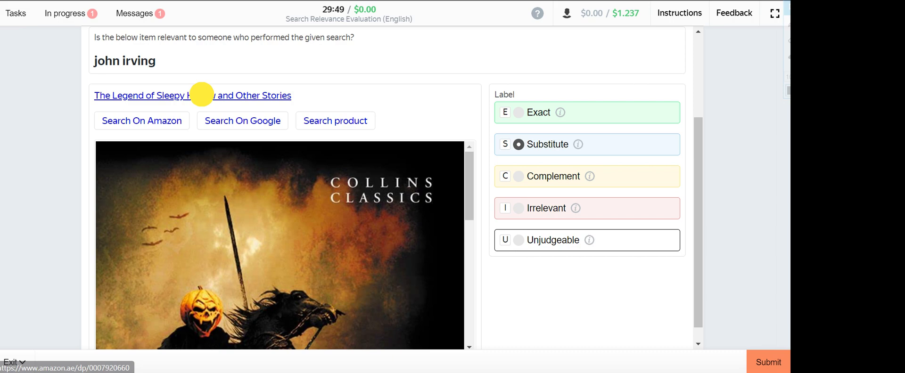
pyautogui.hotkey('ctrl', 'w')
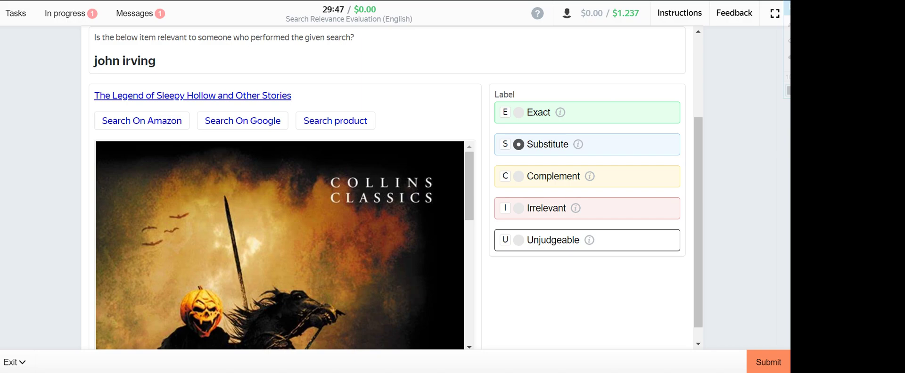
pyautogui.click(766, 361)
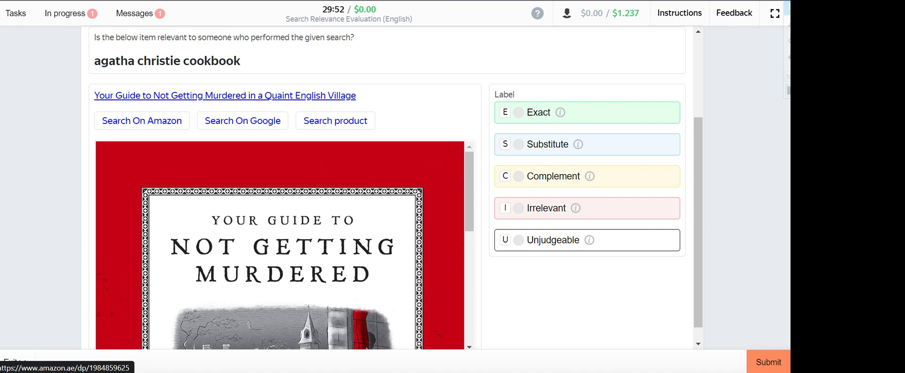
# Inspect the "Your Guide to Not Getting Murdered" cover and product page, and submit it as Irrelevant for "agatha christie cookbook"
pyautogui.scroll(-5, 280, 245)
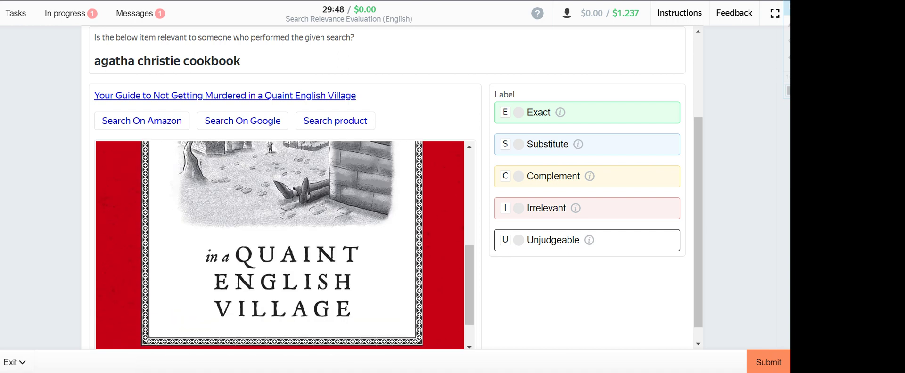
pyautogui.scroll(-1, 280, 245)
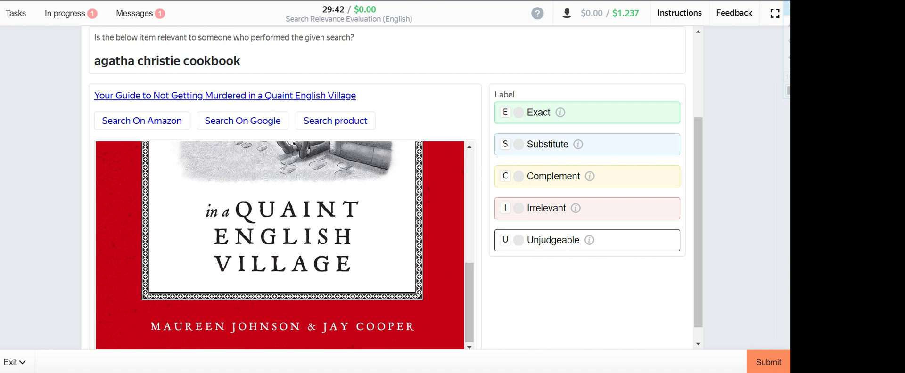
pyautogui.press('i')
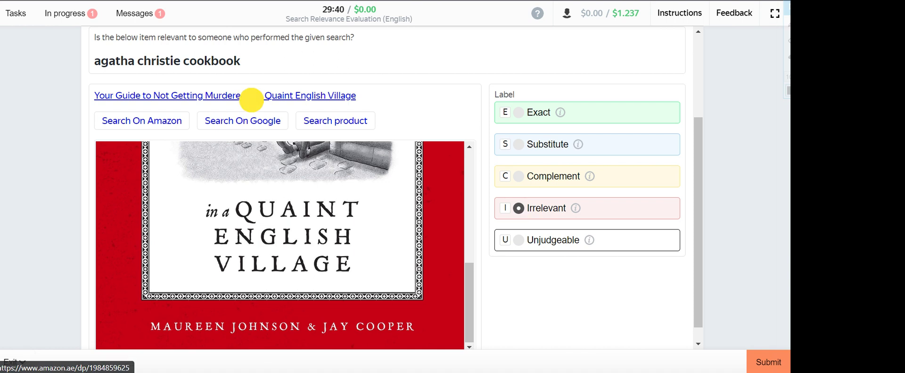
pyautogui.click(252, 100)
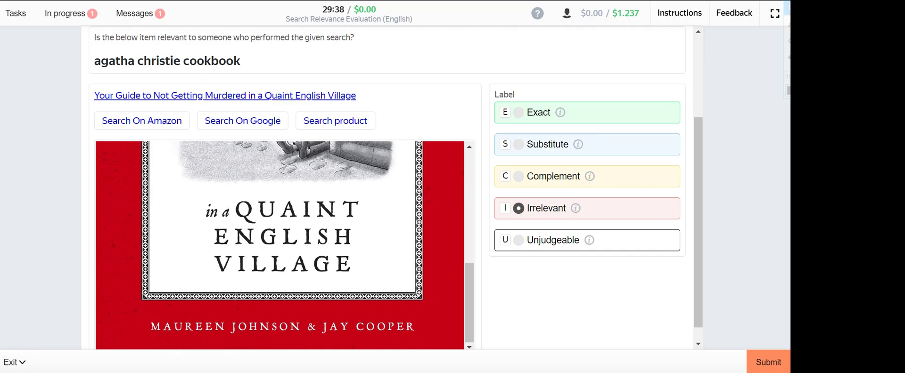
pyautogui.click(767, 360)
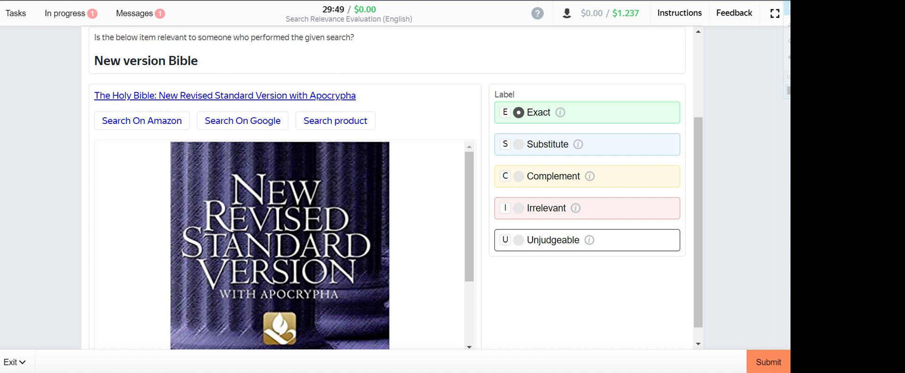
# Submit the New Revised Standard Version as Exact for "New version Bible" and "This is Cricket" as Exact for "Cricket"
pyautogui.click(764, 360)
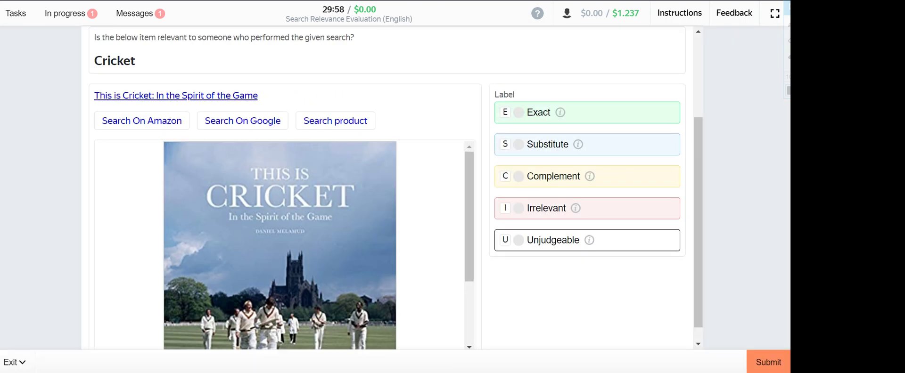
pyautogui.scroll(-4, 280, 245)
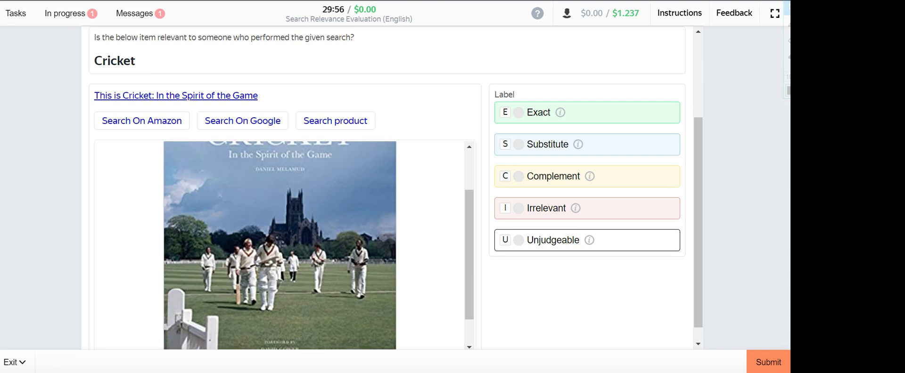
pyautogui.scroll(4, 280, 229)
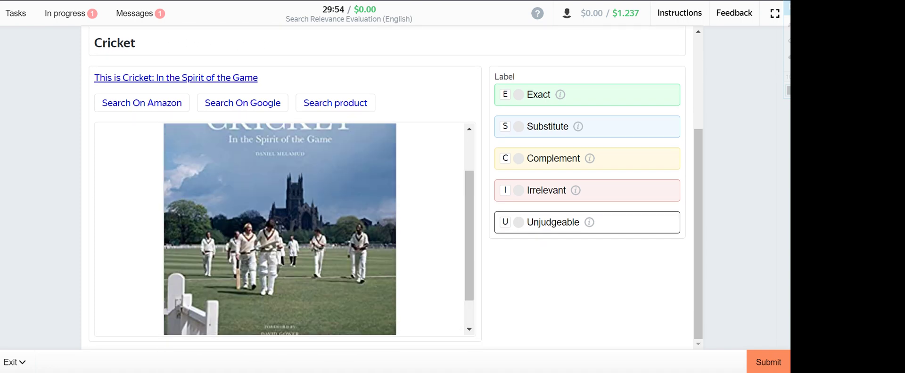
pyautogui.click(518, 95)
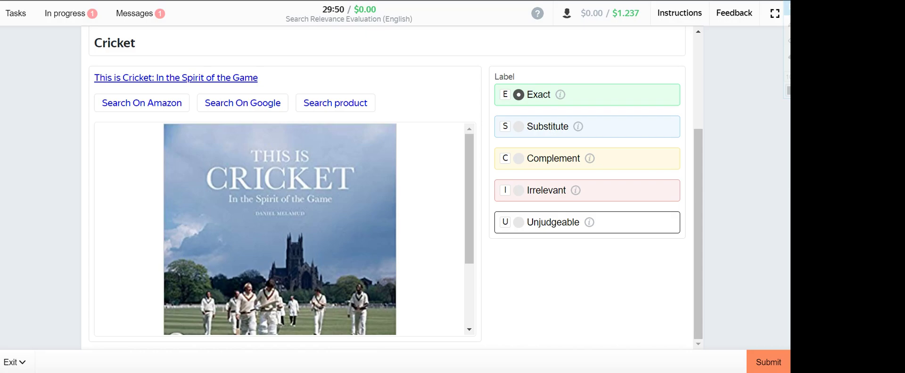
pyautogui.click(764, 357)
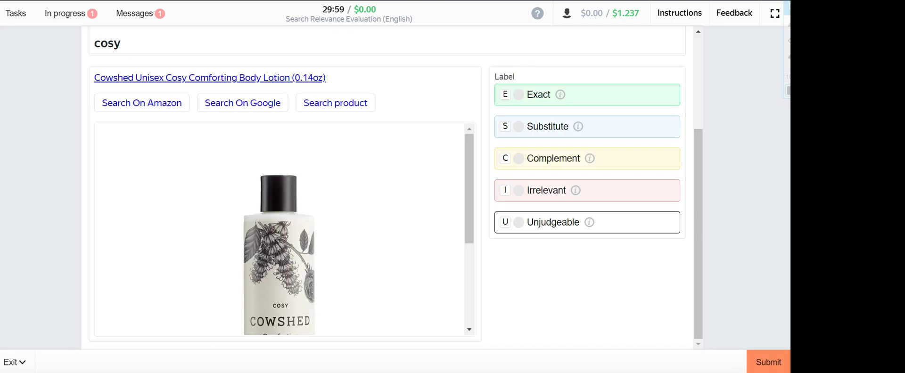
# Inspect the Cowshed Cosy body lotion image, rate it as Exact for the query "cosy", and submit the answer
pyautogui.scroll(-3, 280, 229)
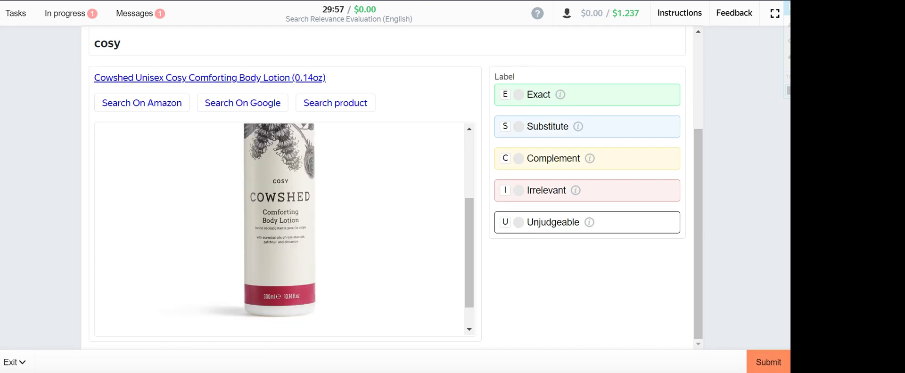
pyautogui.scroll(-1, 281, 230)
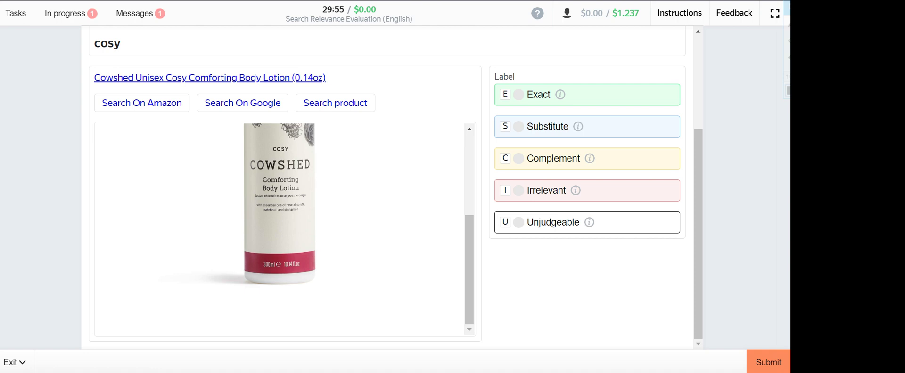
pyautogui.scroll(4, 280, 230)
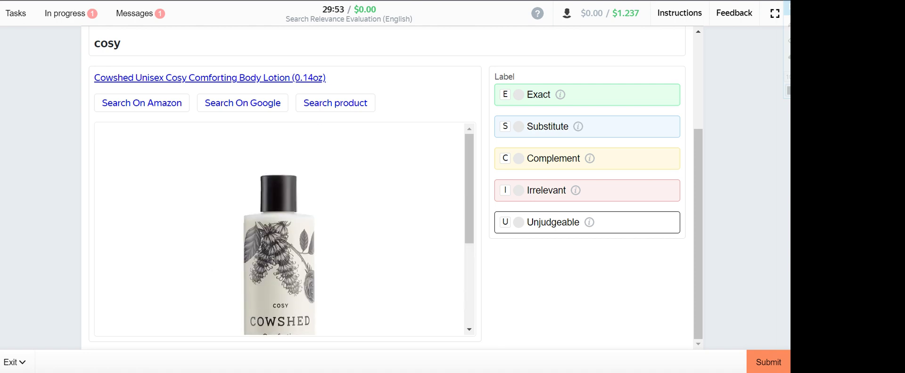
pyautogui.press('e')
pyautogui.scroll(1, 386, 188)
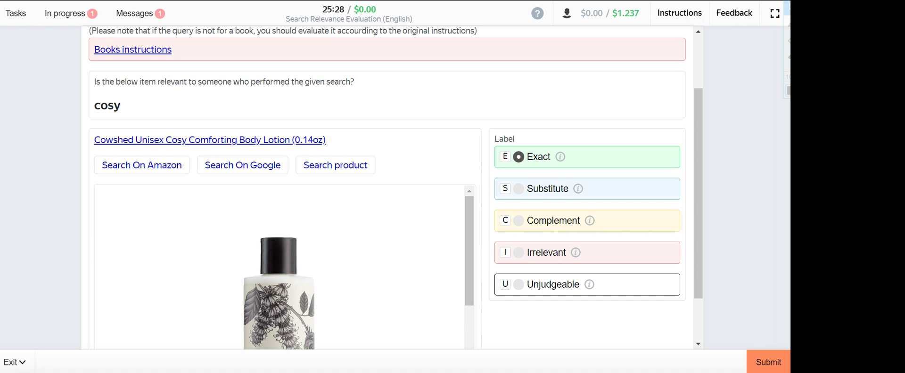
pyautogui.press('Return')
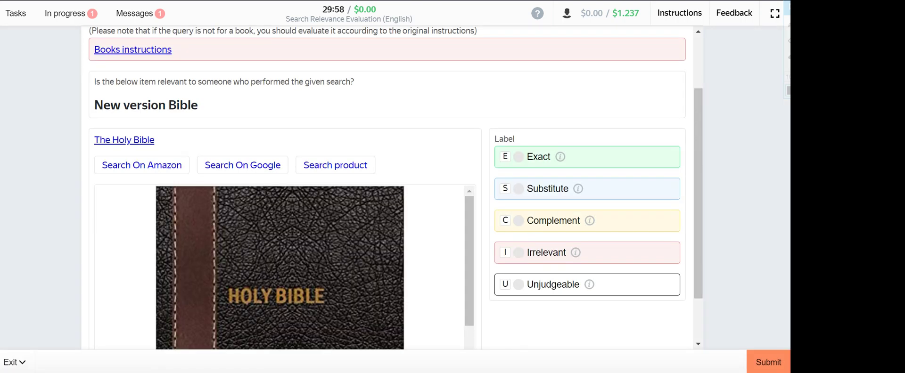
# Submit The Holy Bible as Substitute for "New version Bible" and the Shawshank Redemption book as Complement for "The Shawshank Redemption mug"
pyautogui.press('s')
pyautogui.click(126, 140)
pyautogui.click(768, 361)
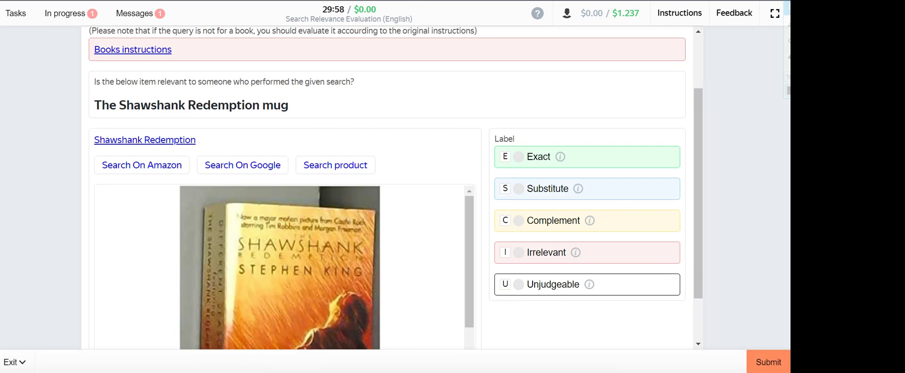
pyautogui.scroll(-5, 280, 268)
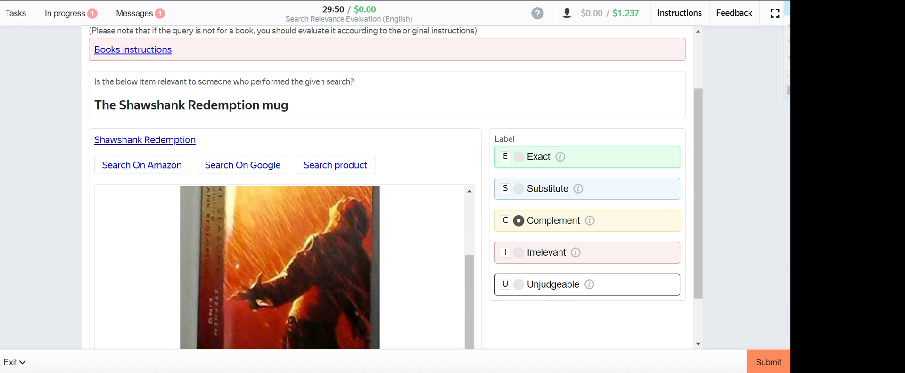
pyautogui.click(773, 362)
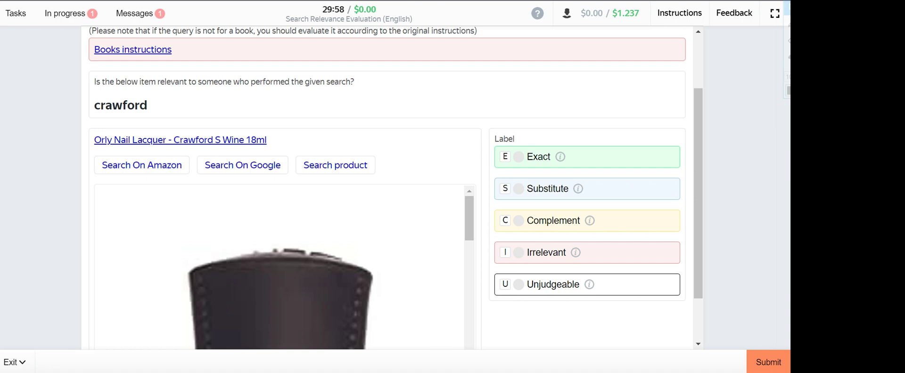
# Rate the Orly Crawford S Wine nail lacquer as Exact for "crawford", inspect its image and product page, and submit the answer
pyautogui.press('e')
pyautogui.scroll(-10, 280, 268)
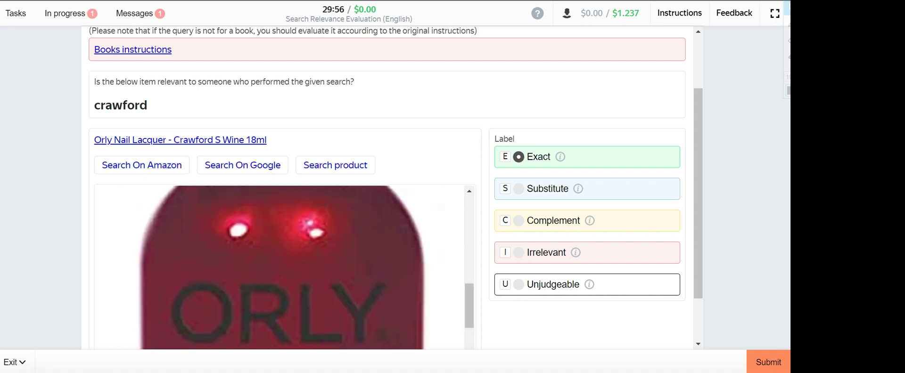
pyautogui.scroll(5, 280, 269)
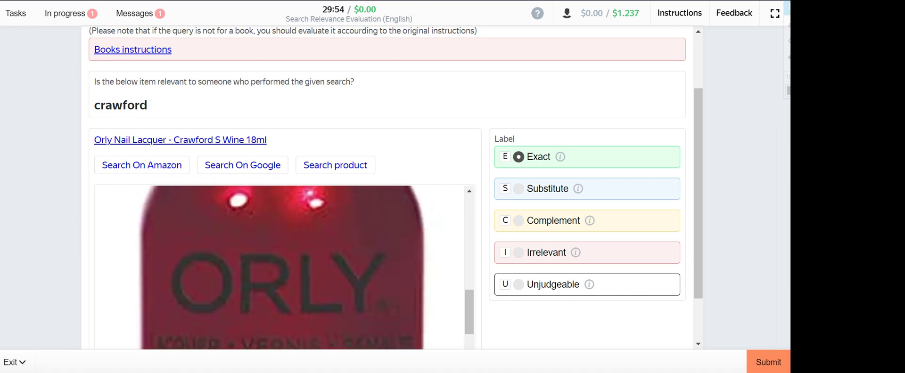
pyautogui.click(213, 141)
pyautogui.hotkey('ctrl', 'w')
pyautogui.click(759, 362)
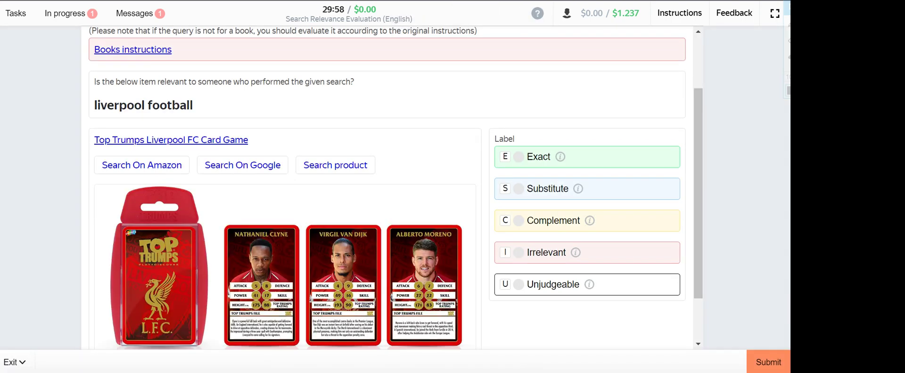
# Rate the Top Trumps Liverpool FC Card Game as Exact for "liverpool football", check its product page, submit, and complete the pop-up slider check
pyautogui.press('e')
pyautogui.click(206, 140)
pyautogui.hotkey('ctrl', 'w')
pyautogui.press('Return')
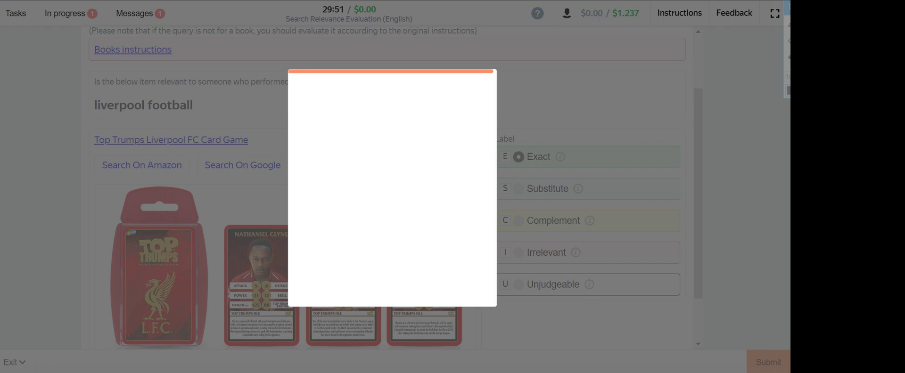
pyautogui.moveTo(324, 251); pyautogui.dragTo(455, 256)
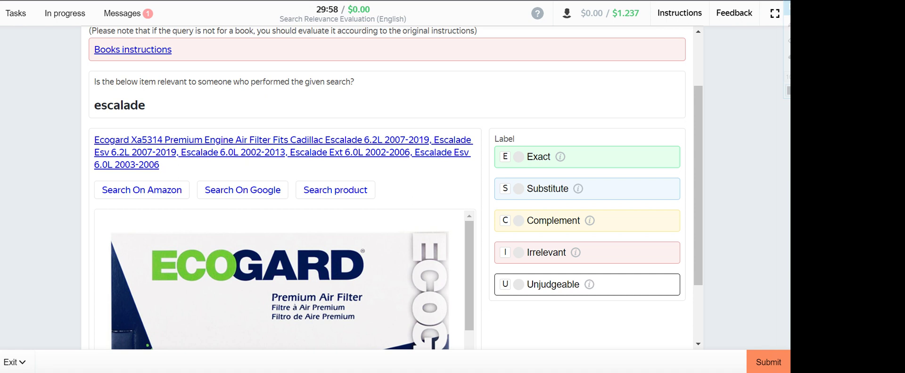
# Examine the Ecogard air filter image, the Google results for "escalade", and the filter's Amazon product page
pyautogui.scroll(-2, 395, 188)
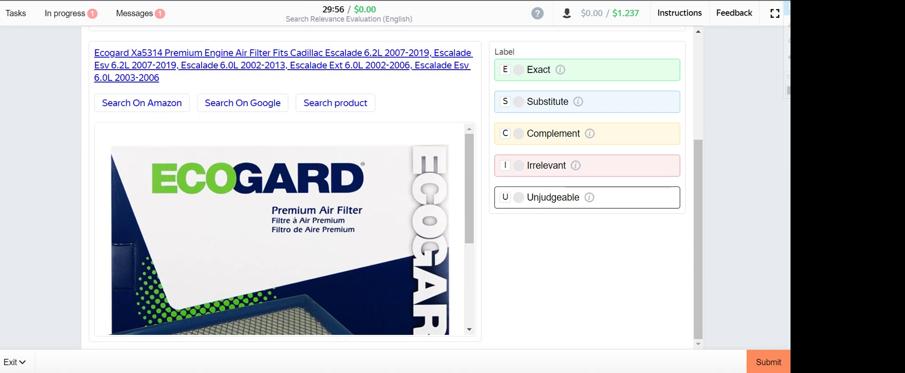
pyautogui.scroll(3, 242, 103)
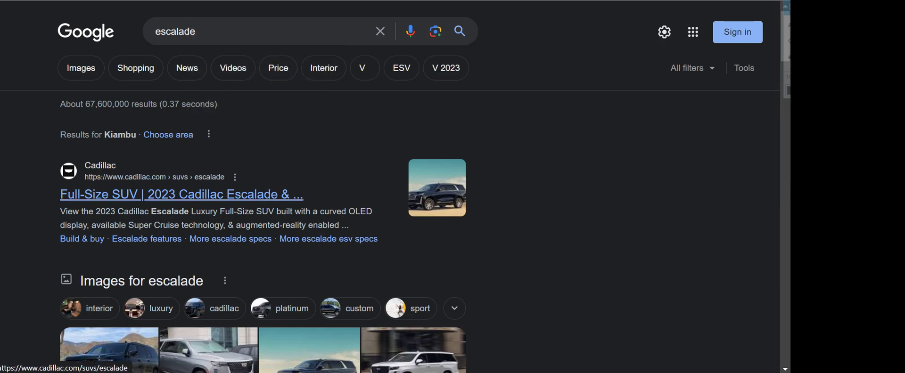
pyautogui.scroll(-2, 188, 196)
pyautogui.scroll(-2, 263, 203)
pyautogui.scroll(-6, 262, 203)
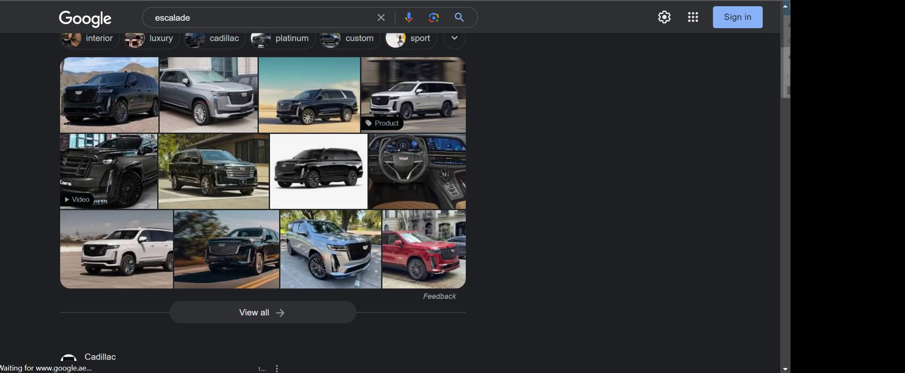
pyautogui.hotkey('ctrl', 'w')
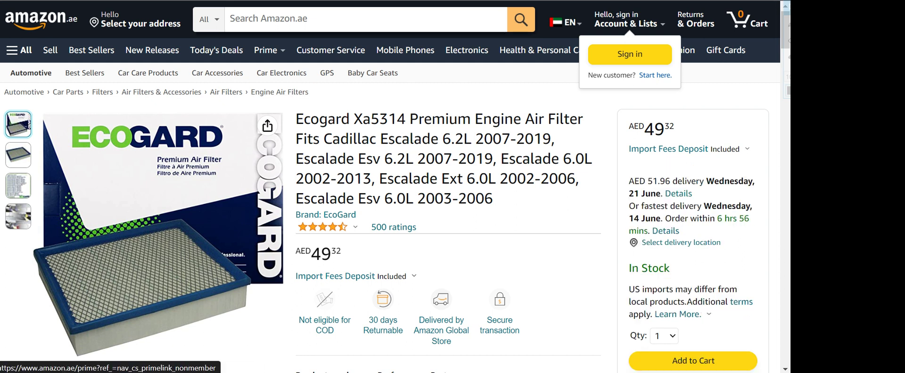
pyautogui.hotkey('ctrl', 'w')
# Try Complement for the Ecogard air filter under "escalade", read the feedback note, and resubmit the answer as Exact
pyautogui.click(519, 256)
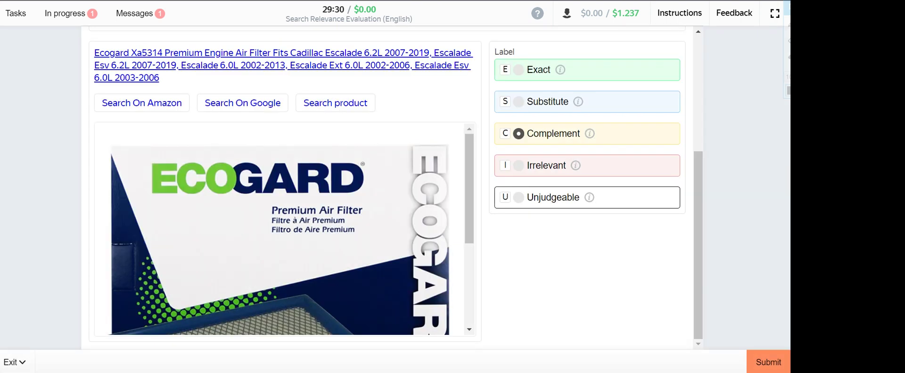
pyautogui.scroll(4, 391, 188)
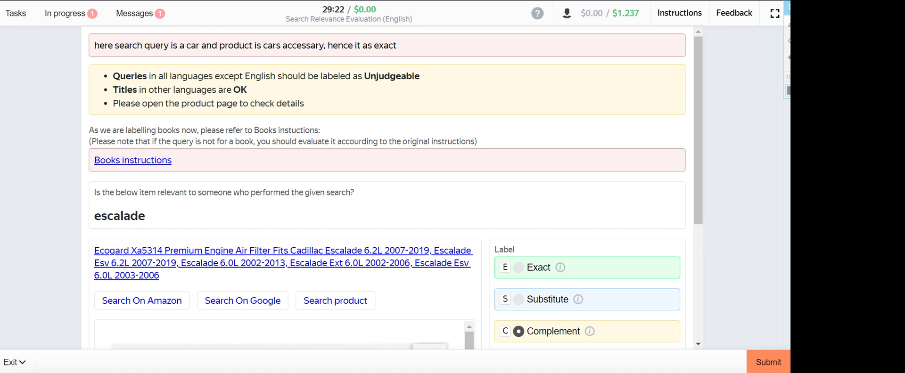
pyautogui.click(518, 267)
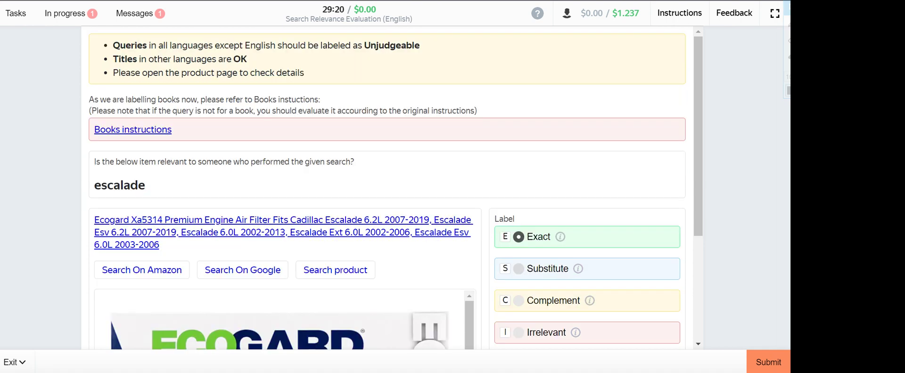
pyautogui.press('Return')
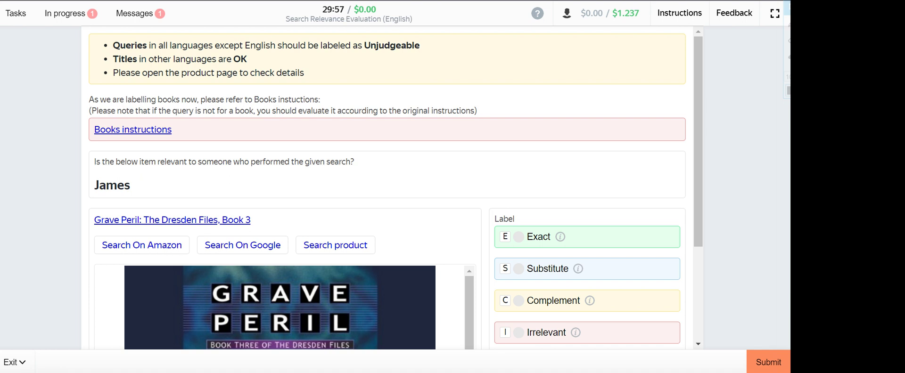
# Check the "Grave Peril: The Dresden Files, Book 3" product page and submit the audiobook as Irrelevant for "James"
pyautogui.scroll(-3, 387, 189)
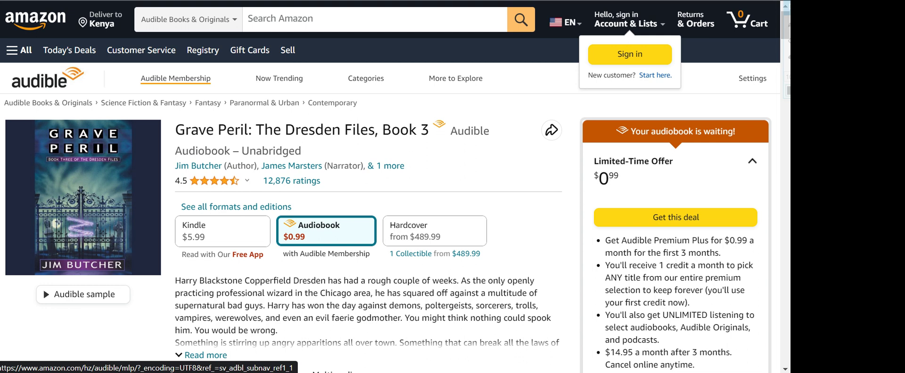
pyautogui.hotkey('ctrl', 'w')
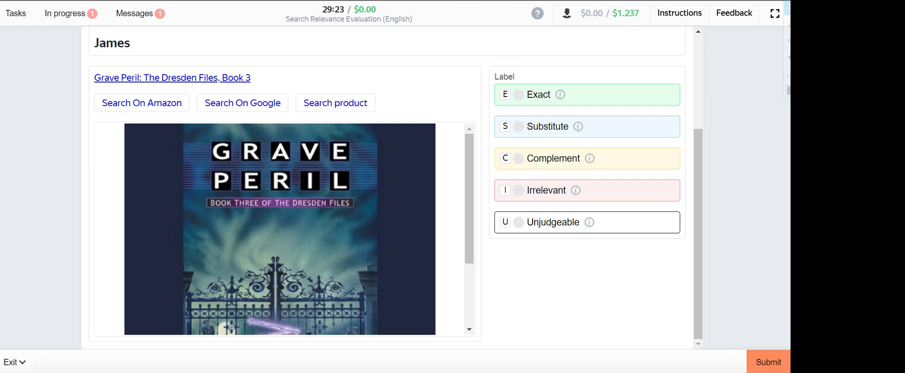
pyautogui.press('i')
pyautogui.click(773, 362)
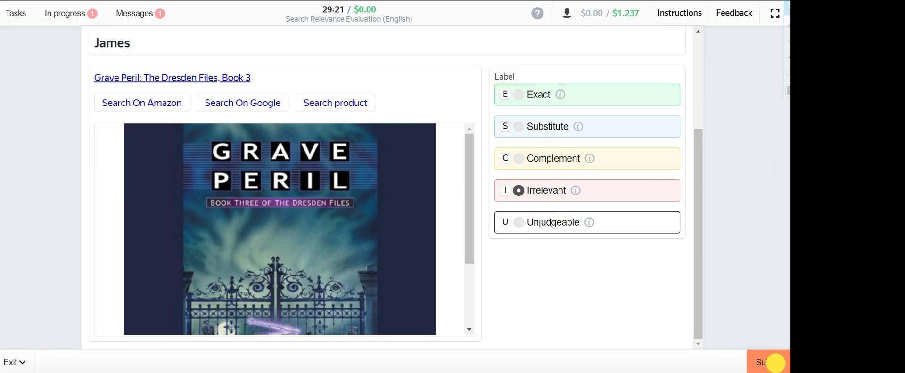
pyautogui.click(772, 362)
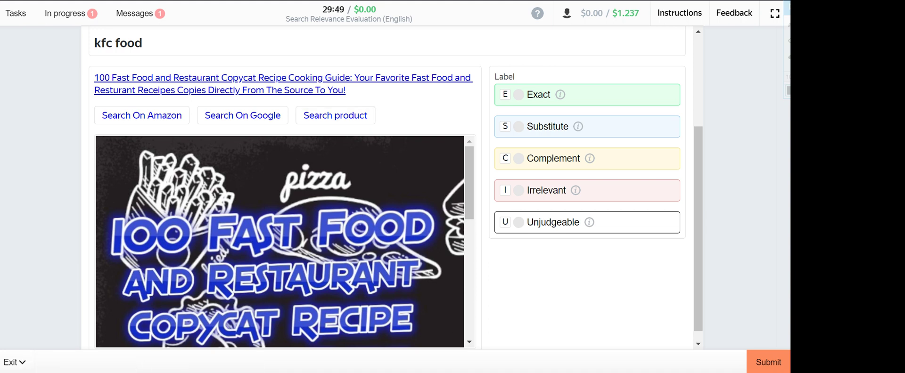
# Rate the "100 Fast Food and Restaurant Copycat Recipe Cooking Guide" as Complement for "kfc food" and submit the answer
pyautogui.press('c')
pyautogui.click(775, 359)
pyautogui.press('Return')
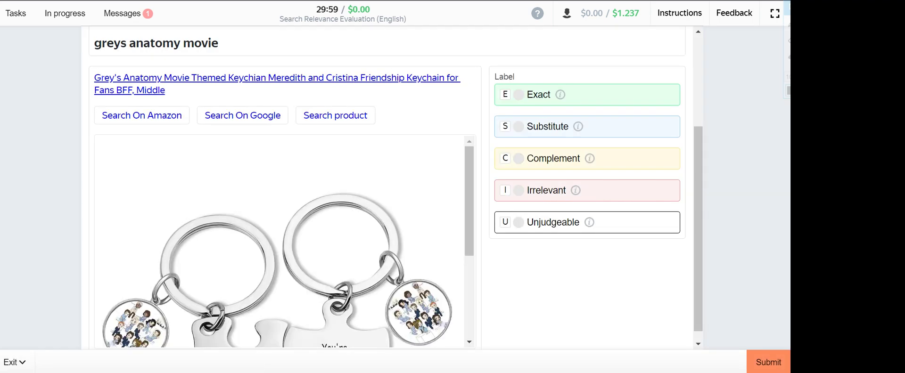
# Compare the Grey's Anatomy friendship keychain with the query "greys anatomy movie" and read the feedback on the Complement answer
pyautogui.scroll(3, 387, 188)
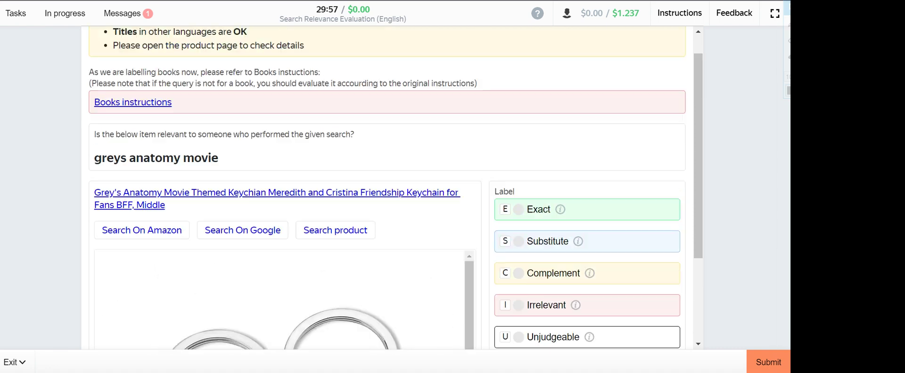
pyautogui.scroll(-3, 387, 188)
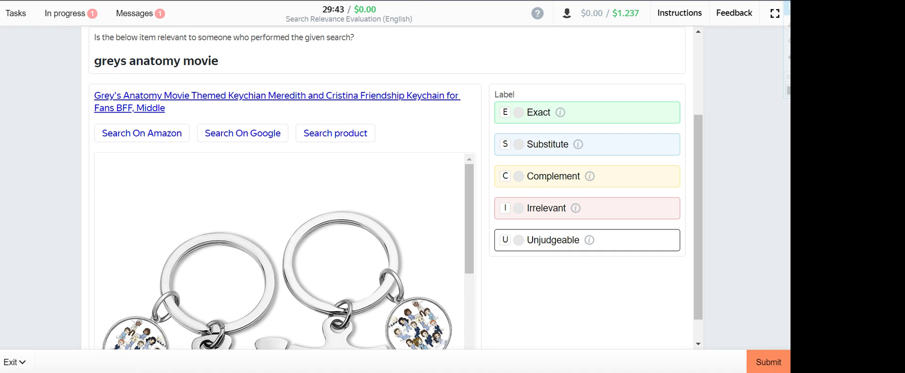
pyautogui.scroll(-1, 397, 188)
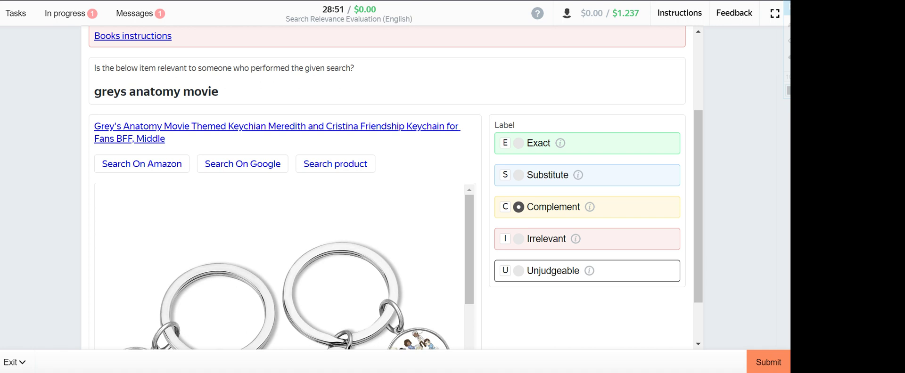
pyautogui.scroll(3, 386, 188)
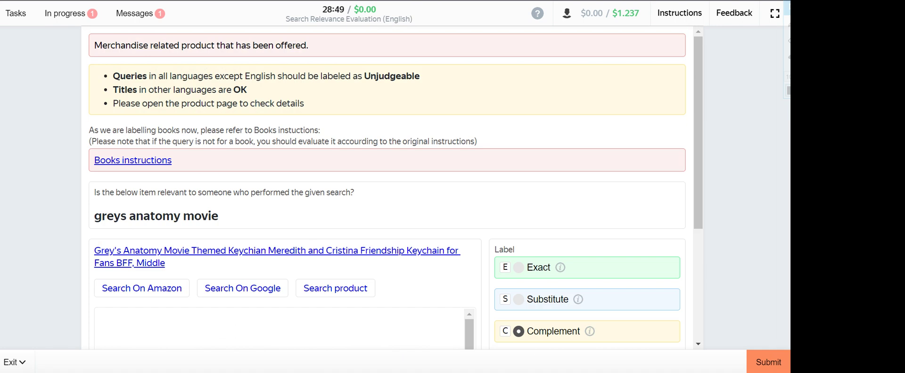
pyautogui.scroll(-3, 387, 189)
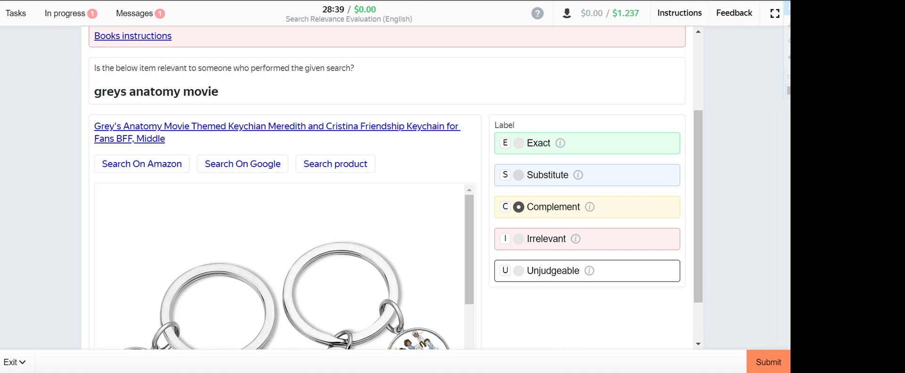
# Try Exact for the Grey's Anatomy keychain under "greys anatomy movie", reread the feedback note, and resubmit it as Substitute
pyautogui.click(518, 144)
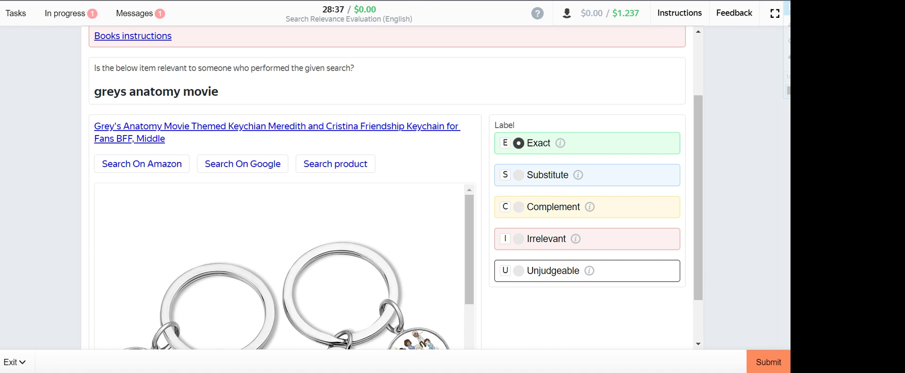
pyautogui.click(762, 360)
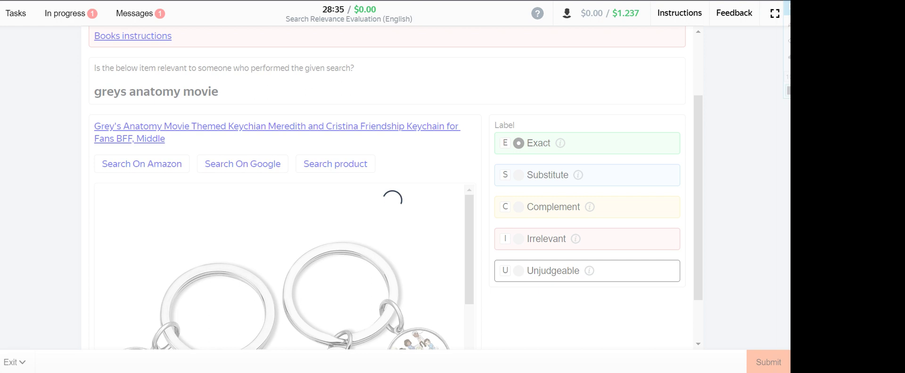
pyautogui.scroll(3, 387, 188)
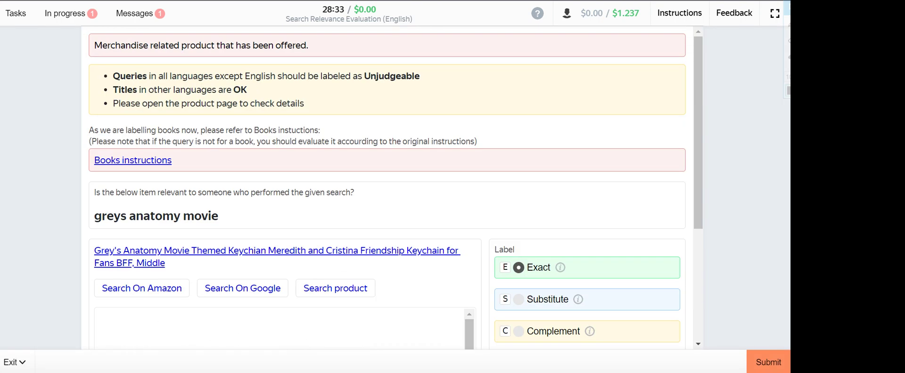
pyautogui.scroll(-4, 387, 188)
pyautogui.click(518, 114)
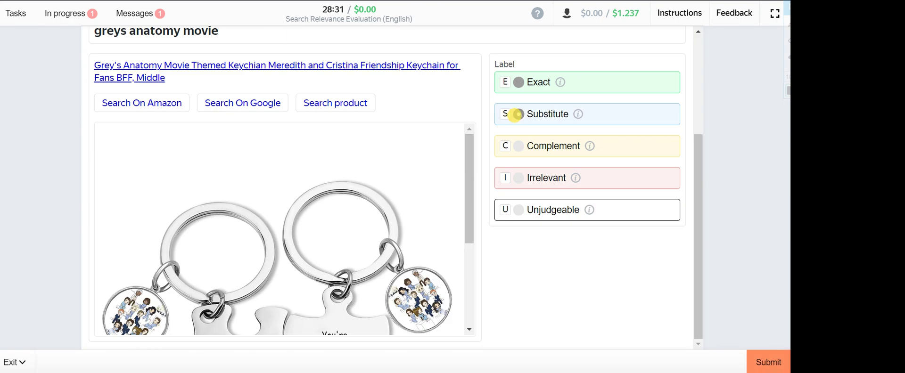
pyautogui.click(762, 360)
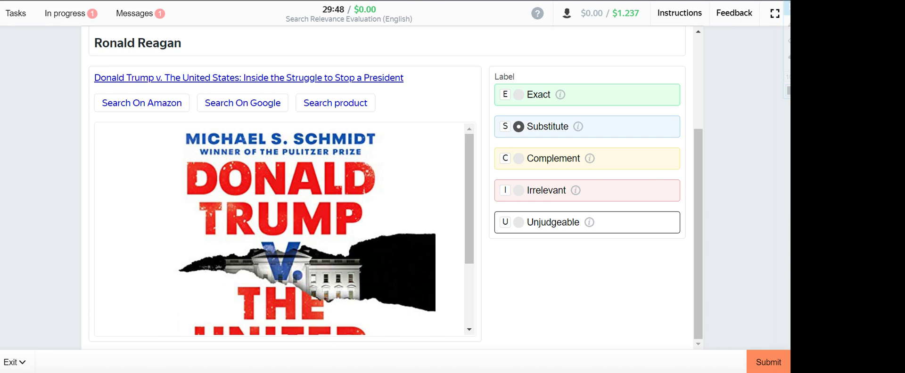
# Submit "Donald Trump v. The United States" as Substitute for "Ronald Reagan" and, checking its product page, "Babies Bond" as Substitute for "camel book"
pyautogui.click(764, 361)
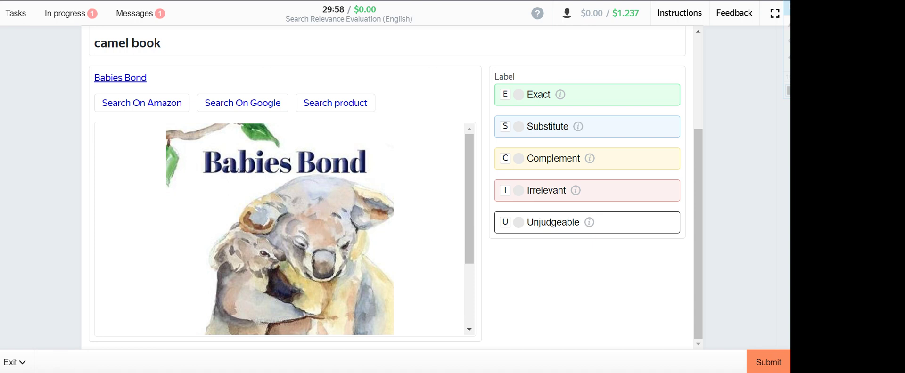
pyautogui.press('s')
pyautogui.click(122, 78)
pyautogui.hotkey('ctrl', 'w')
pyautogui.click(764, 362)
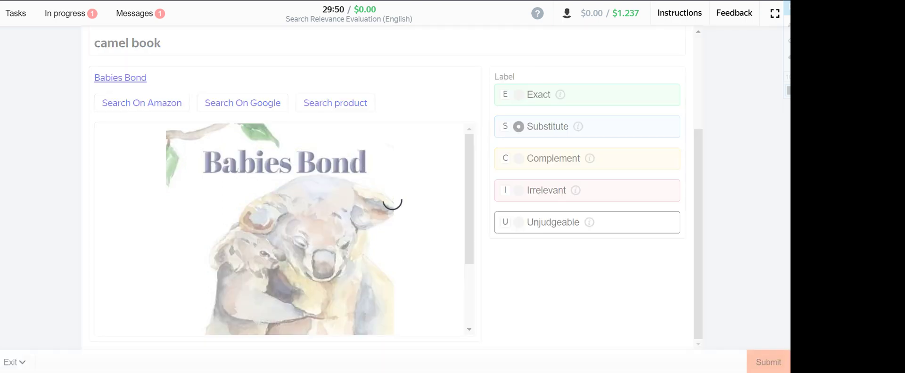